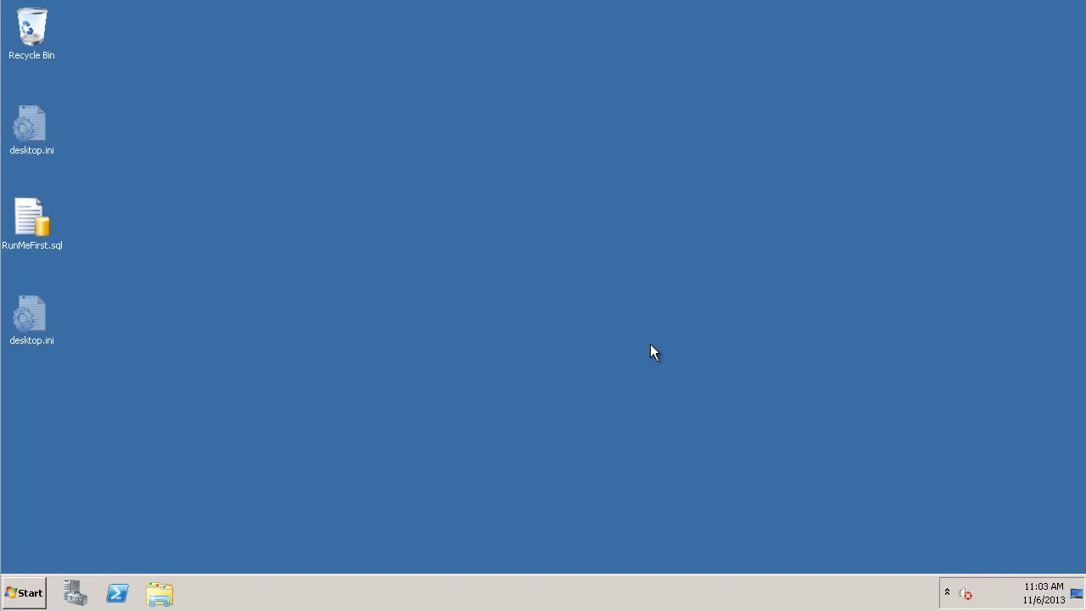
Launch Microsoft Dynamics SL and open the Inventory module within the Inventory group.
{"action": "left_click", "coordinate": [39, 587]}
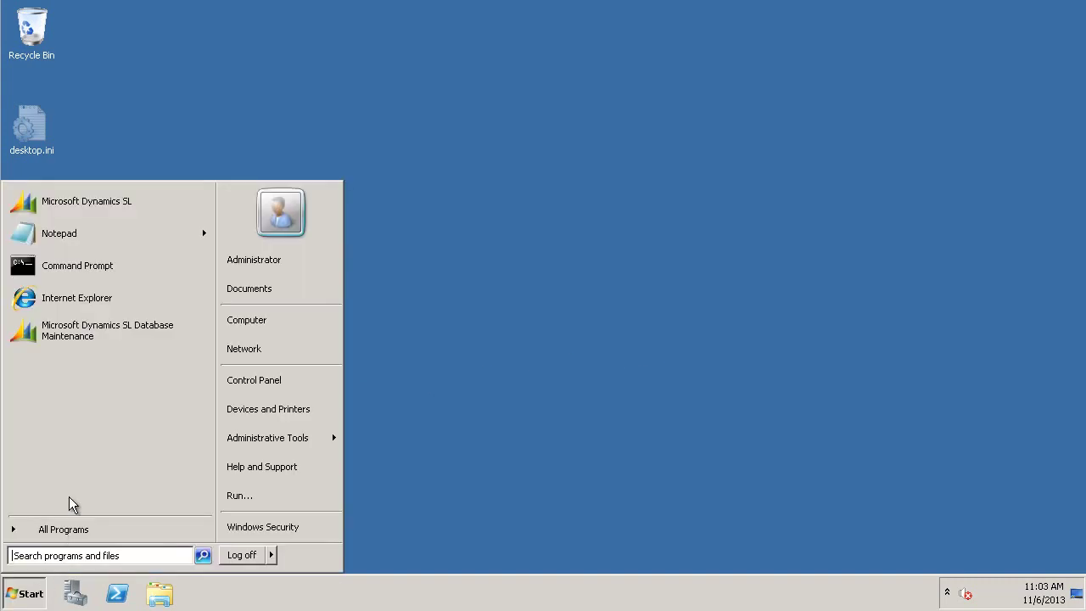
{"action": "left_click", "coordinate": [129, 202]}
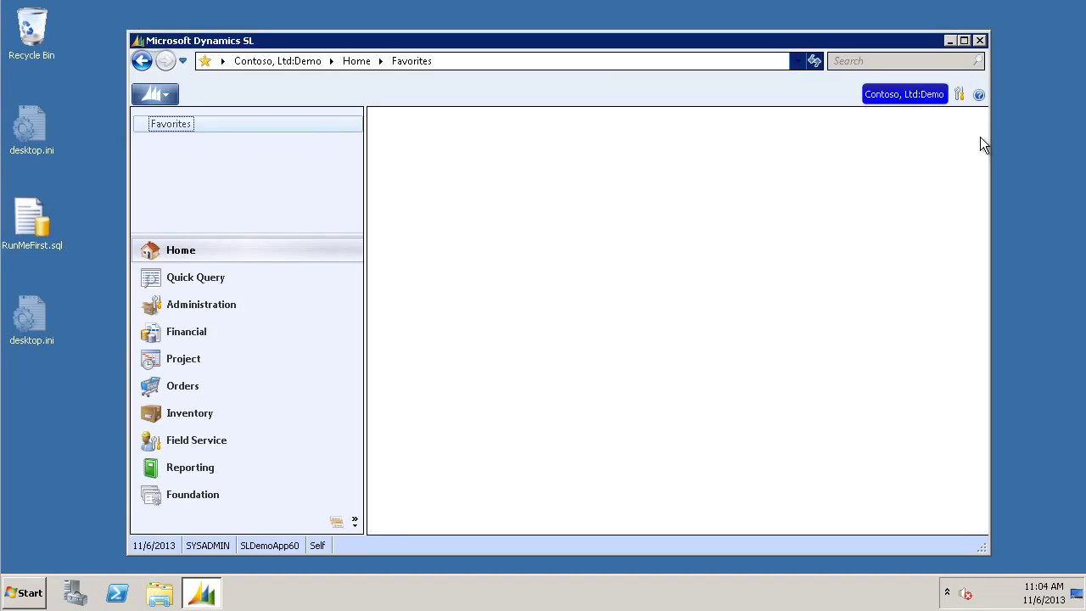
{"action": "left_click", "coordinate": [193, 415]}
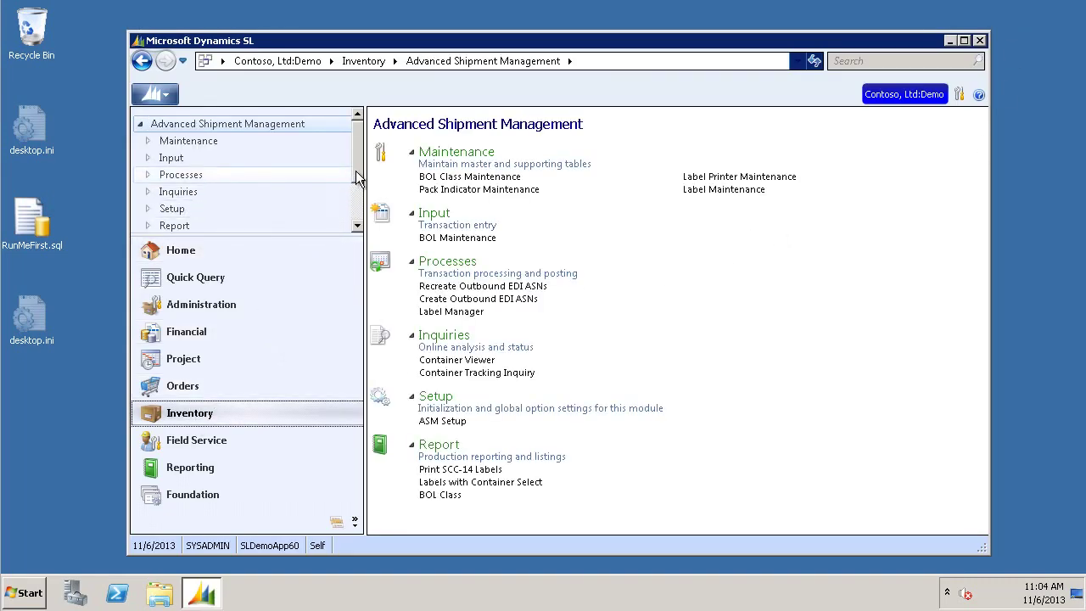
{"action": "left_click_drag", "start_coordinate": [356, 178], "coordinate": [353, 207]}
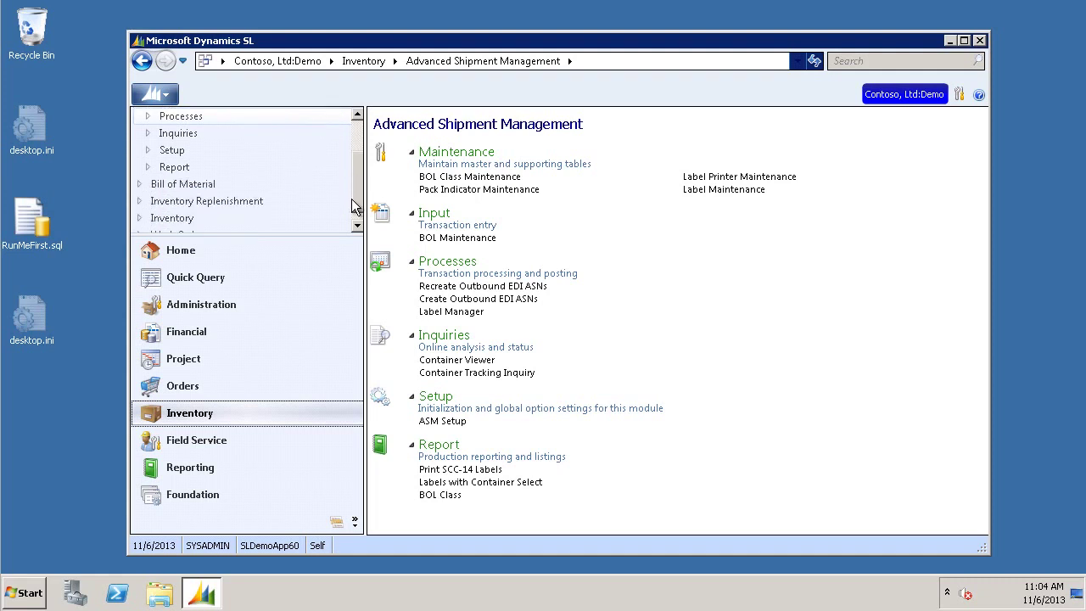
{"action": "left_click", "coordinate": [195, 218]}
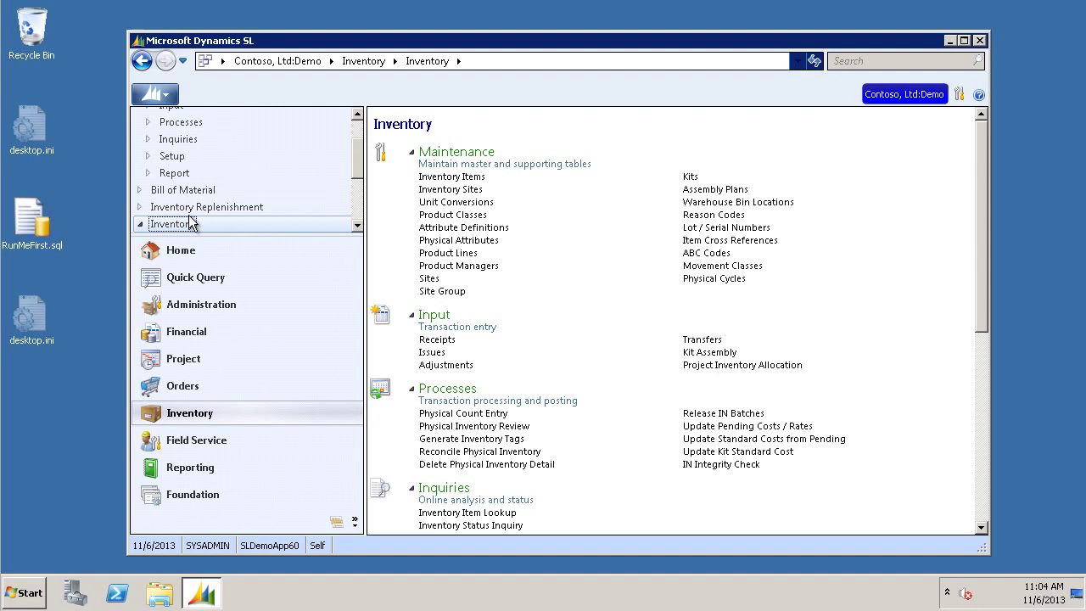
Look up item 0RBOLT in Inventory Items and examine its quantities, closing the screen when done.
{"action": "left_click", "coordinate": [480, 180]}
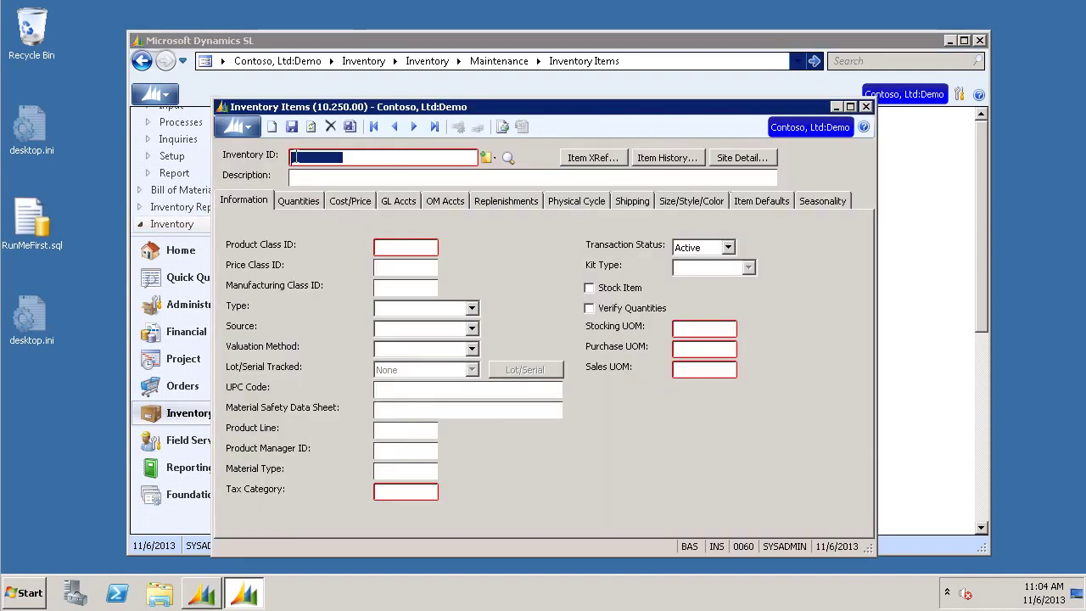
{"action": "double_click", "coordinate": [293, 158]}
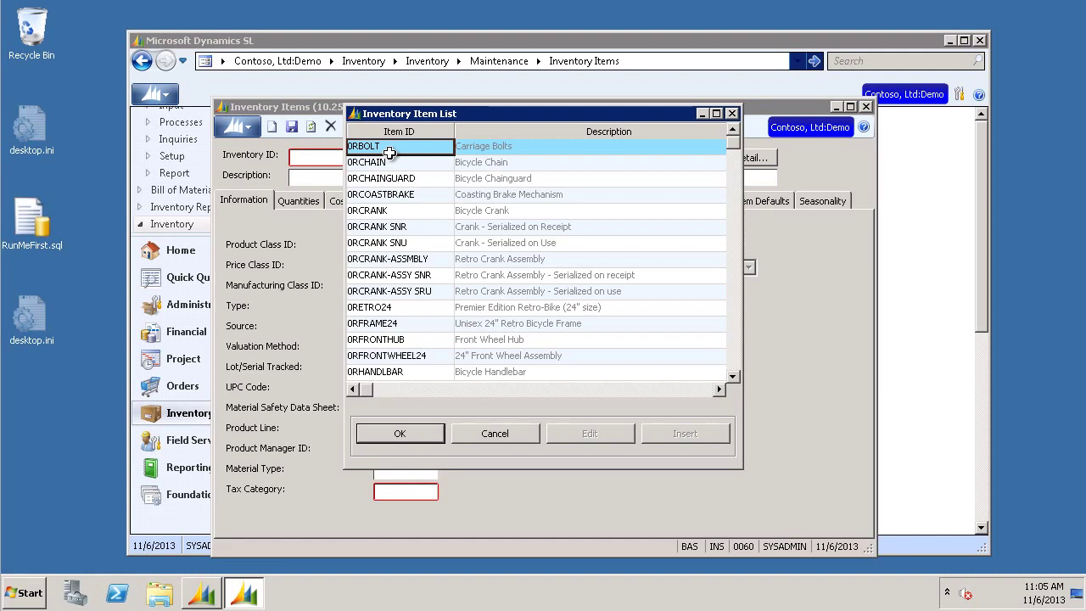
{"action": "left_click", "coordinate": [418, 437]}
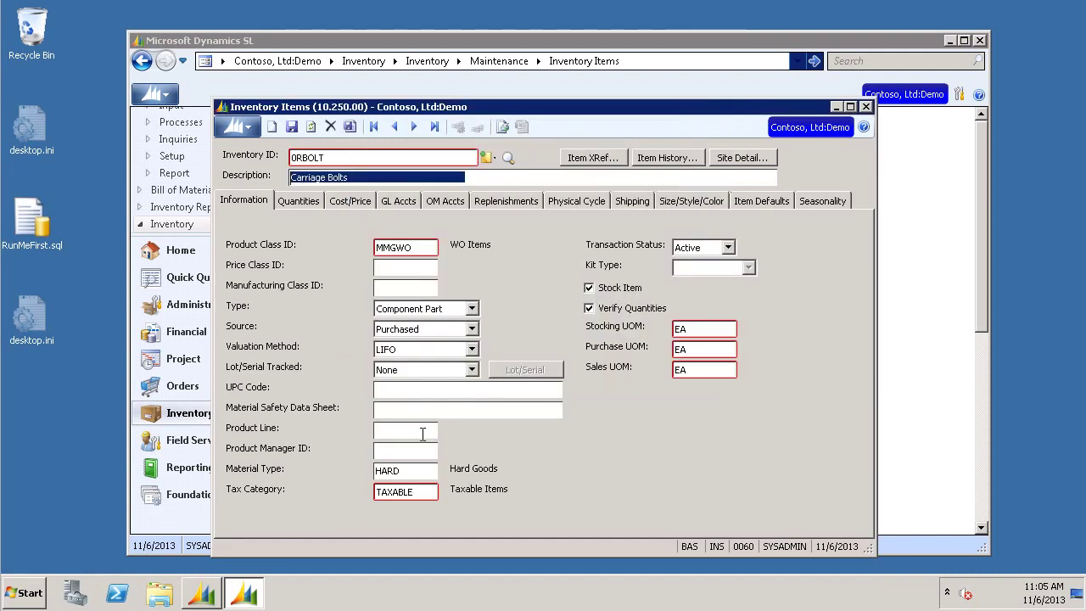
{"action": "left_click", "coordinate": [305, 207]}
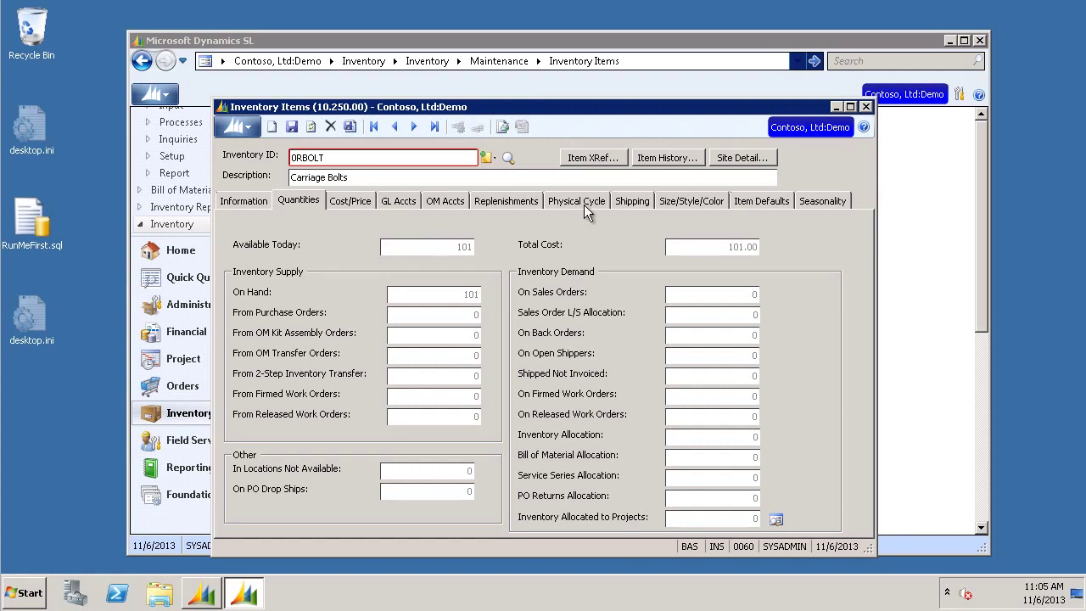
{"action": "left_click", "coordinate": [866, 107]}
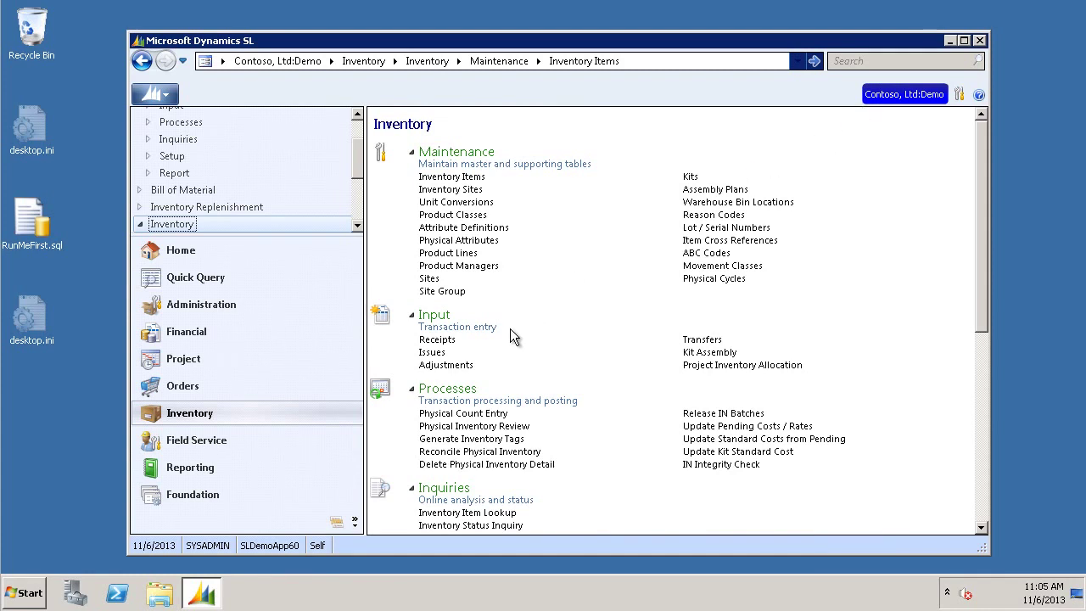
Start an inventory adjustment line with adjustment number 1 for item 0RBOLT.
{"action": "left_click", "coordinate": [459, 367]}
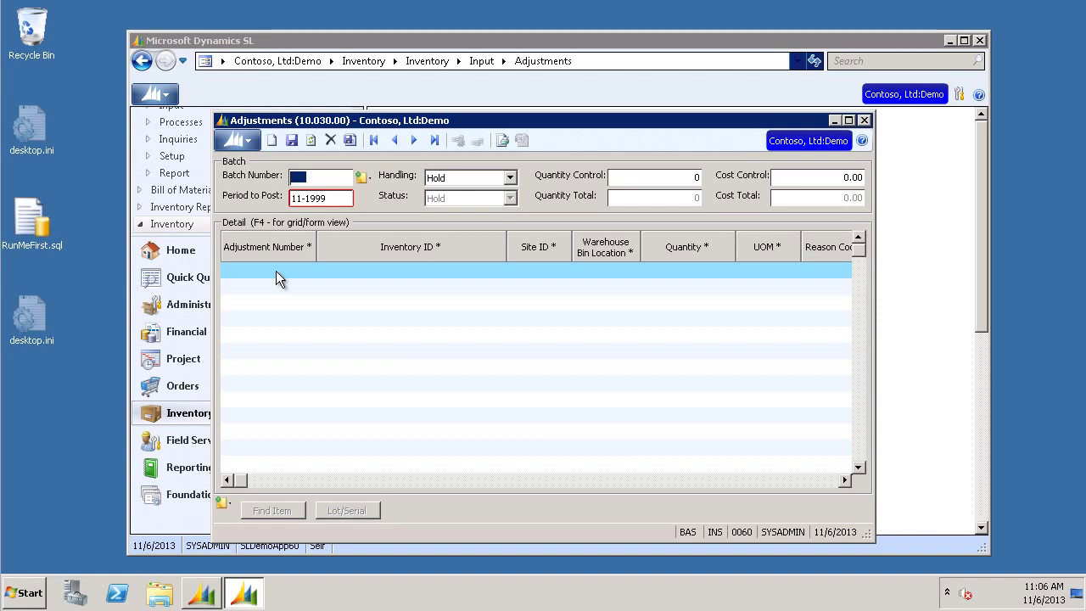
{"action": "left_click", "coordinate": [276, 272]}
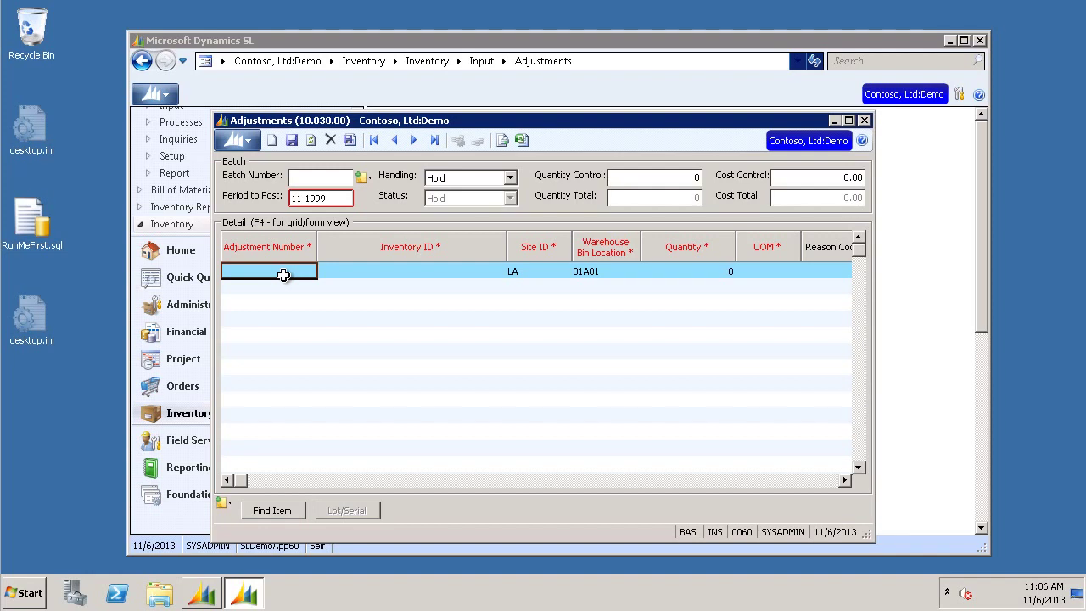
{"action": "type", "text": "1"}
{"action": "key", "text": "Tab"}
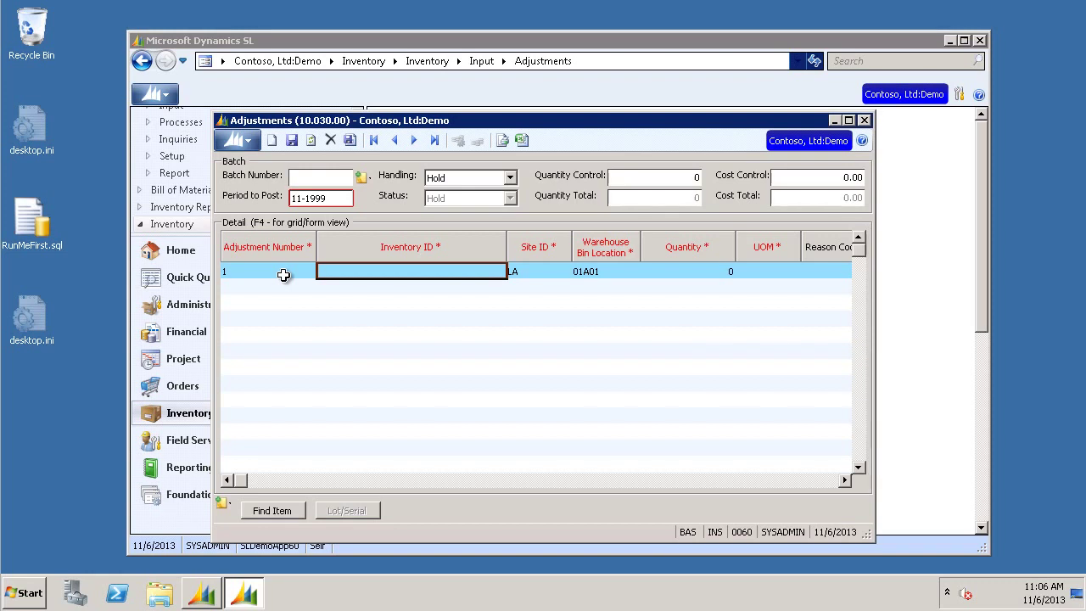
{"action": "key", "text": "F3"}
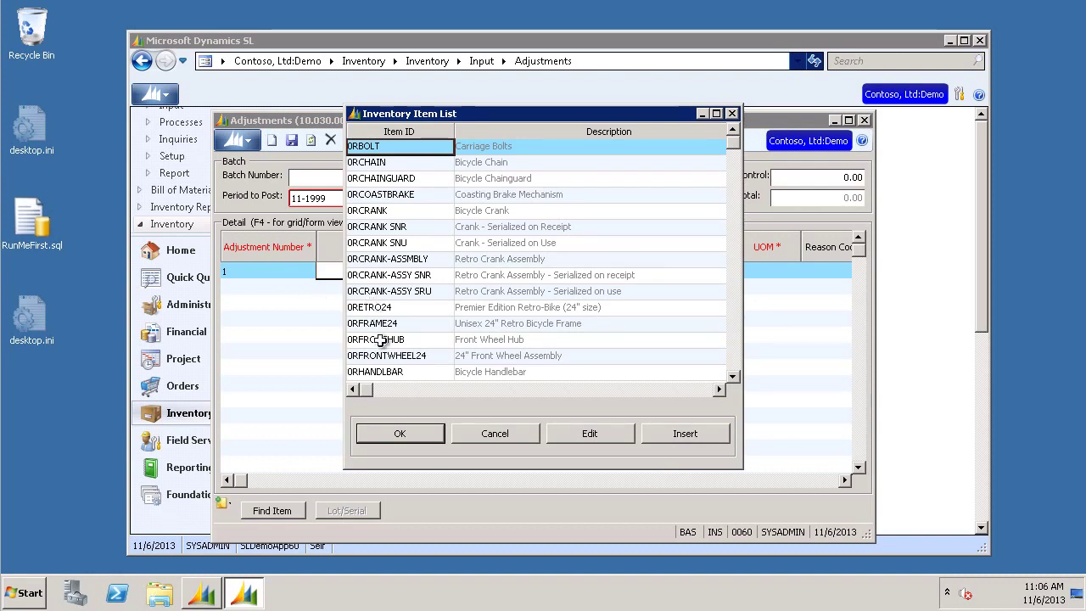
{"action": "left_click", "coordinate": [428, 434]}
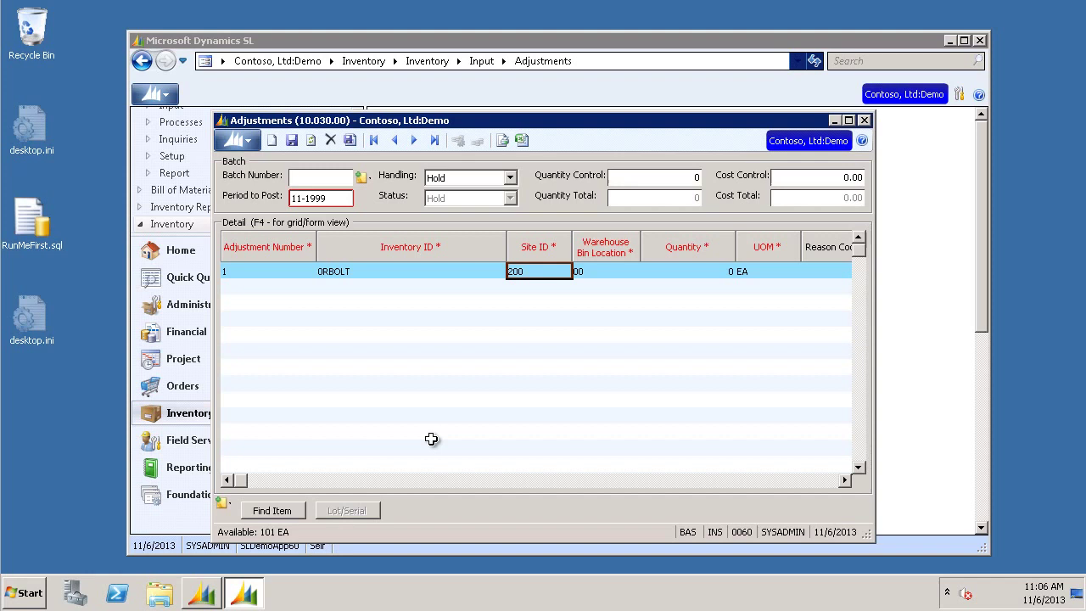
Set the quantity of the 0RBOLT adjustment line to -2.
{"action": "key", "text": "Tab"}
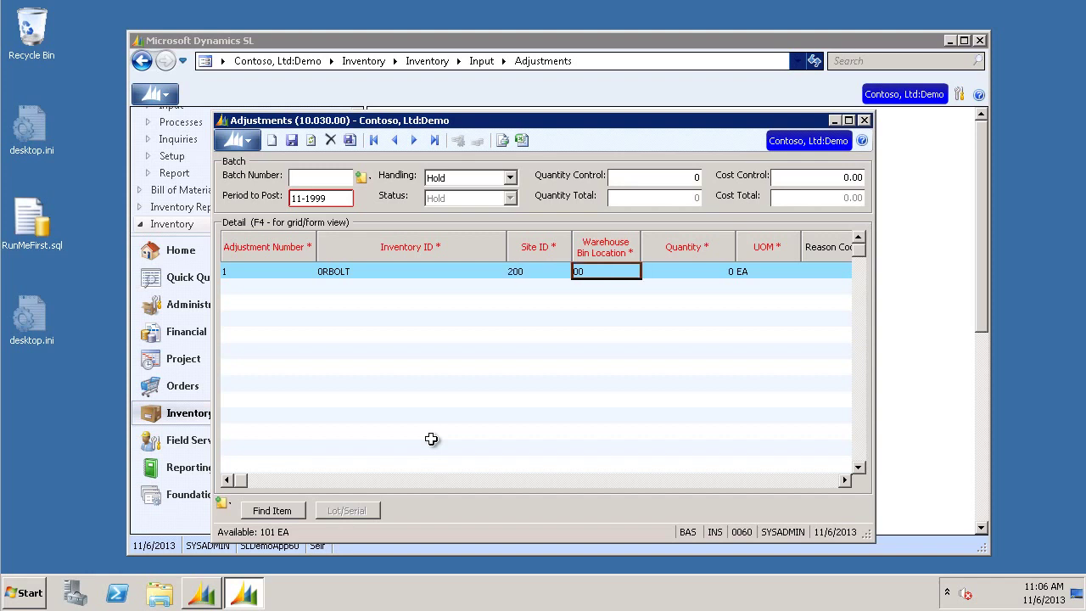
{"action": "key", "text": "Tab"}
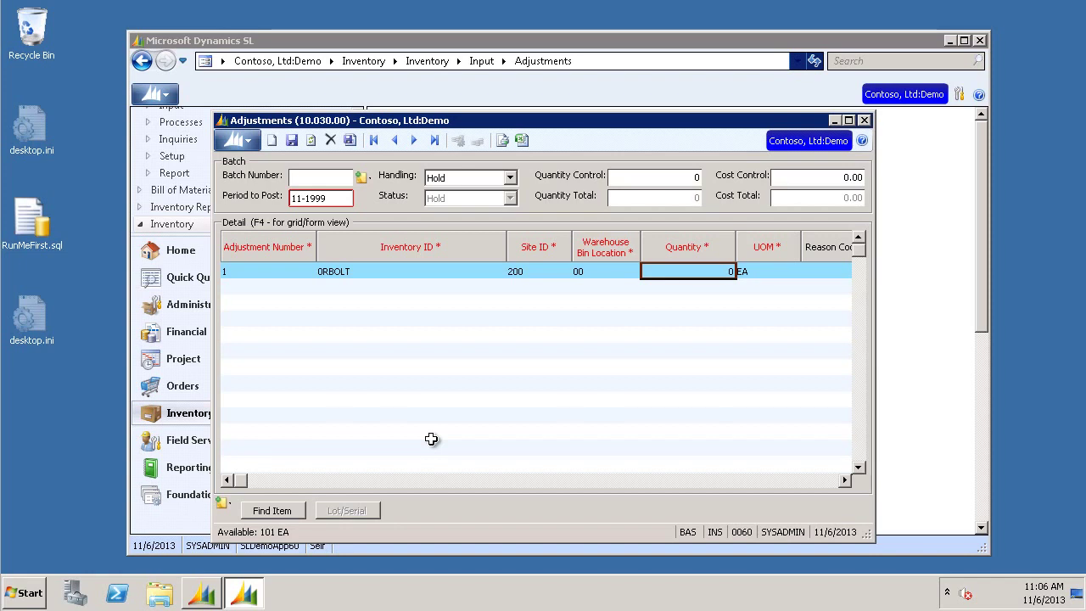
{"action": "type", "text": "-"}
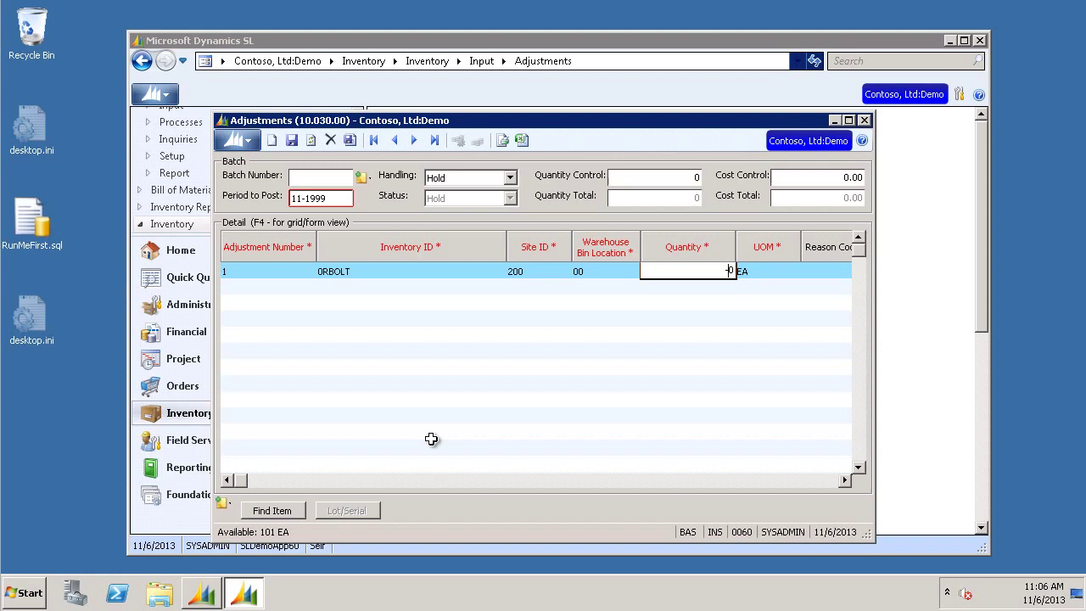
{"action": "type", "text": "2"}
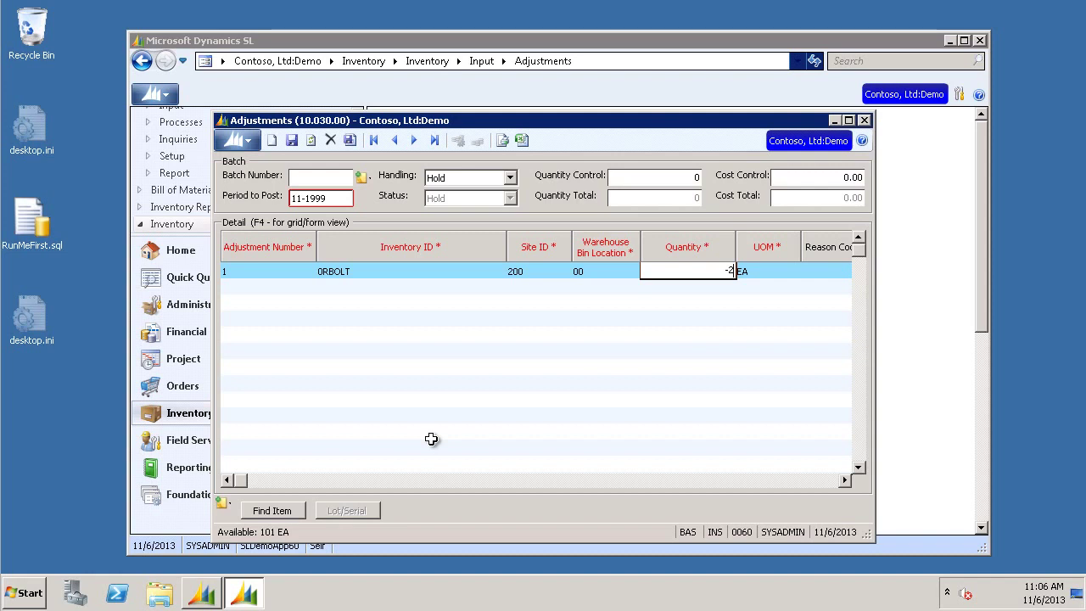
{"action": "key", "text": "Tab"}
{"action": "key", "text": "Tab"}
{"action": "key", "text": "Tab"}
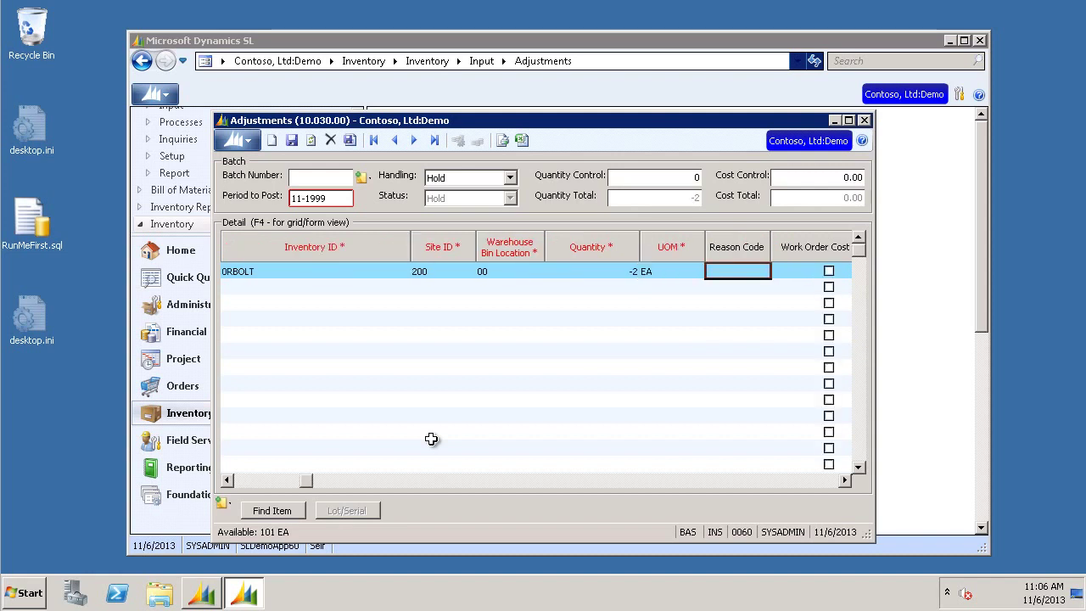
Assign receipt number 1 from the receipt list to the 0RBOLT line and complete the line entry.
{"action": "key", "text": "Tab"}
{"action": "key", "text": "Tab"}
{"action": "key", "text": "Tab"}
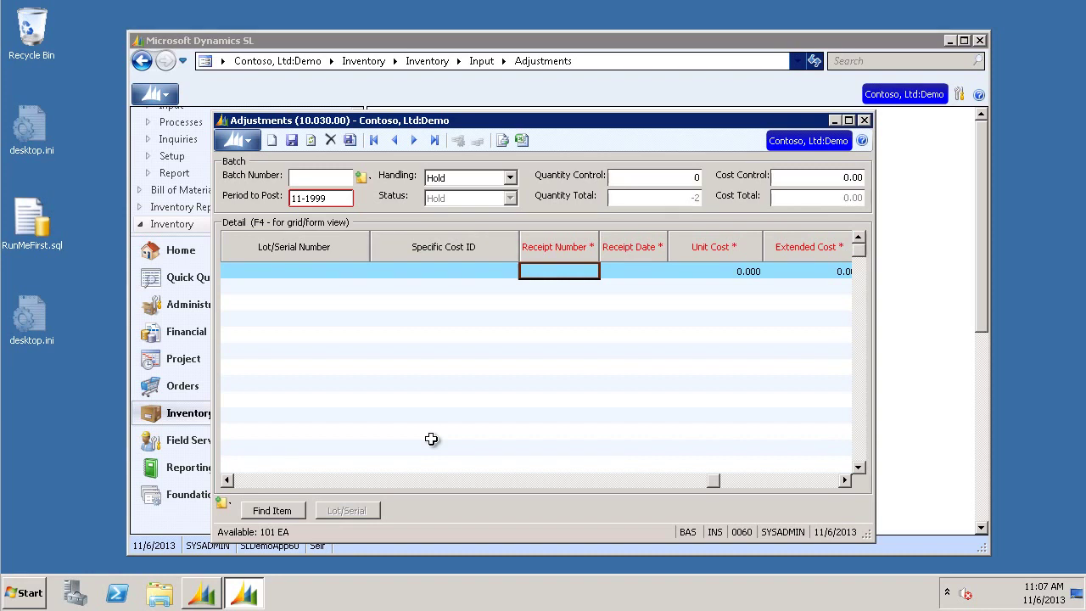
{"action": "key", "text": "F3"}
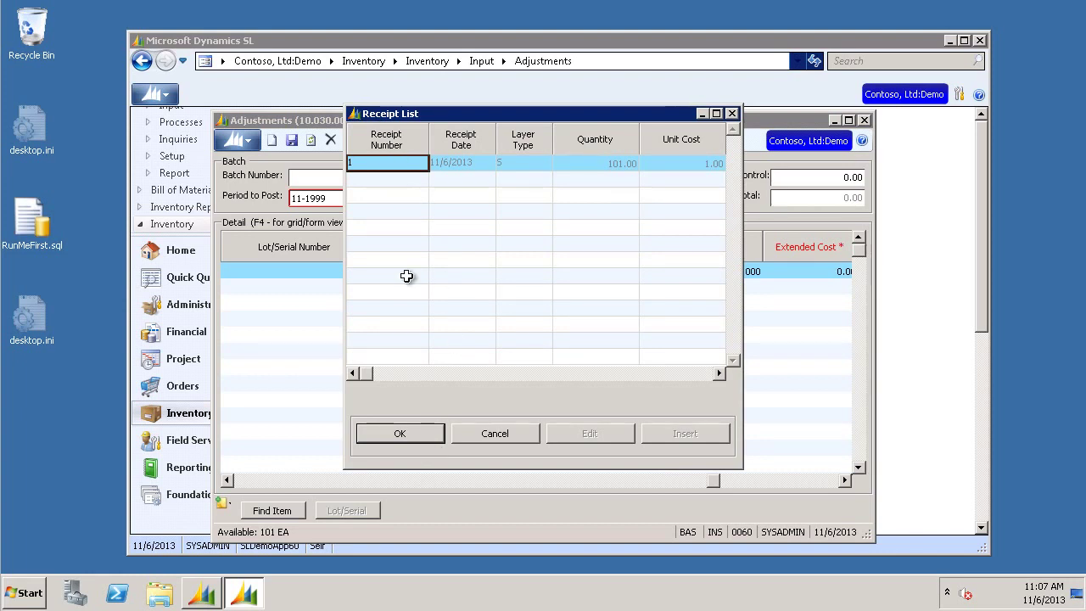
{"action": "left_click", "coordinate": [427, 435]}
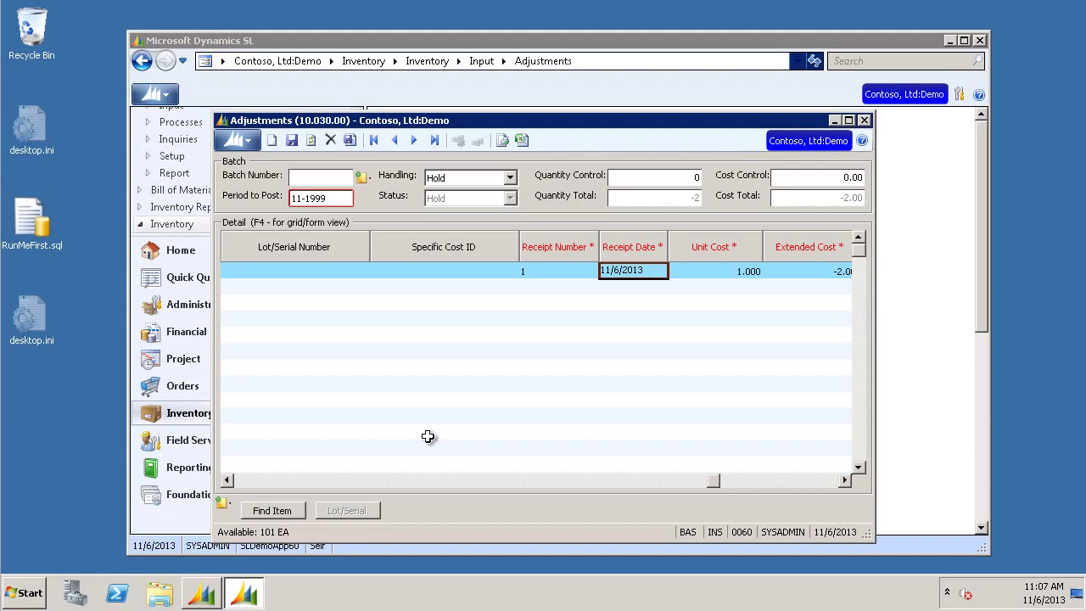
{"action": "key", "text": "Tab"}
{"action": "key", "text": "Tab"}
{"action": "key", "text": "Tab"}
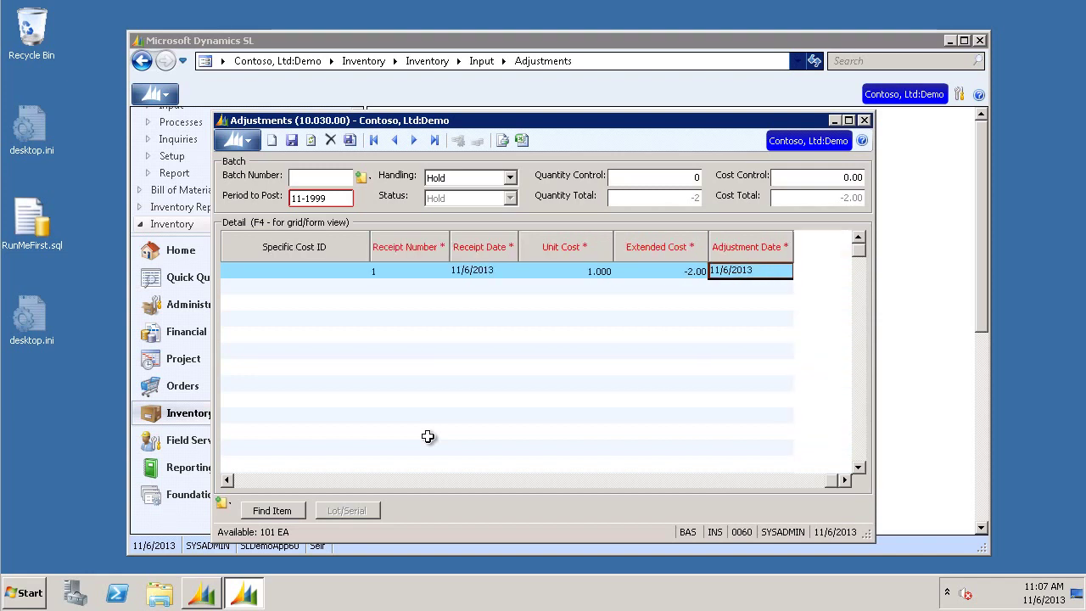
{"action": "key", "text": "Tab"}
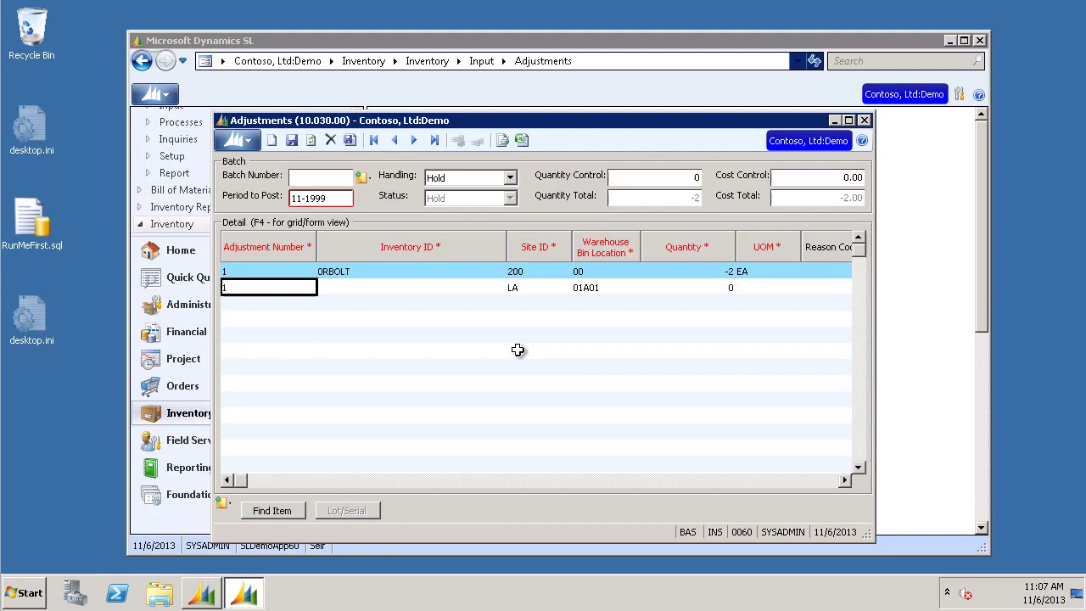
Set the adjustment batch's quantity control to -2 and its cost control to -2.00.
{"action": "left_click", "coordinate": [675, 180]}
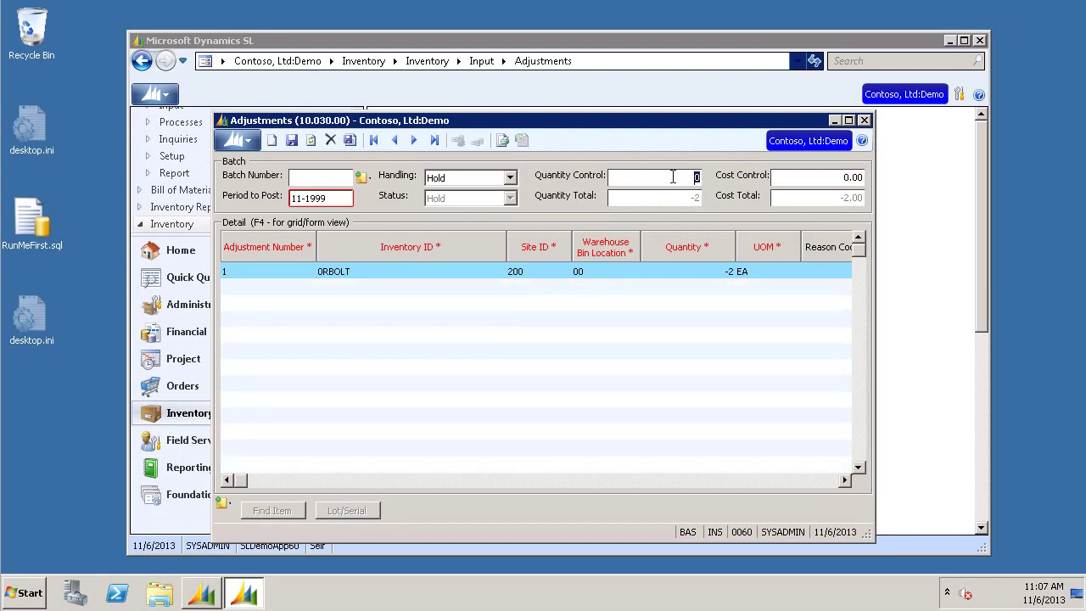
{"action": "type", "text": "-2"}
{"action": "key", "text": "Tab"}
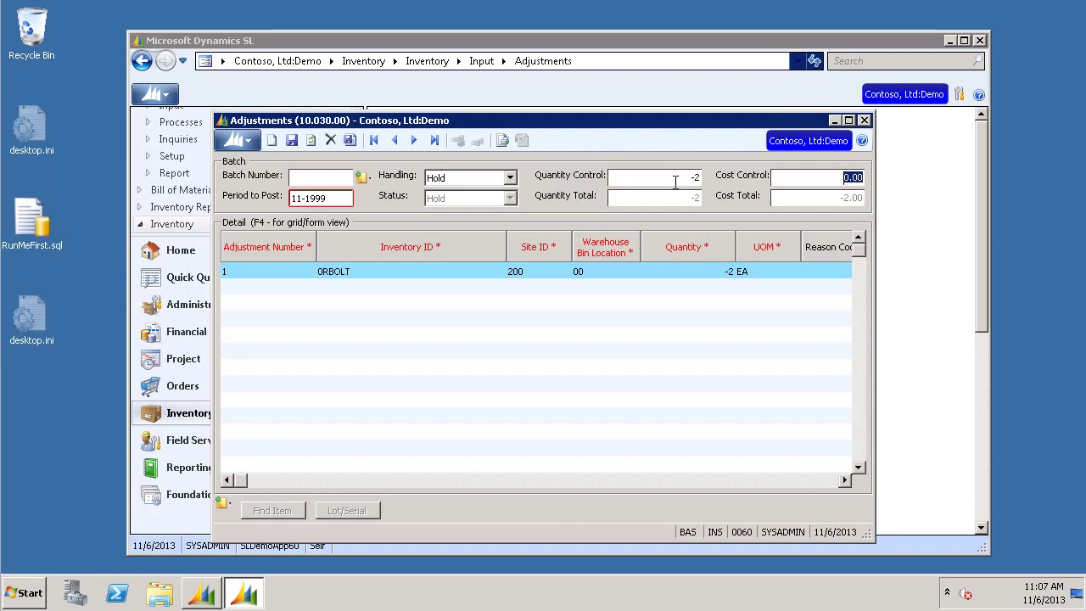
{"action": "type", "text": "-2"}
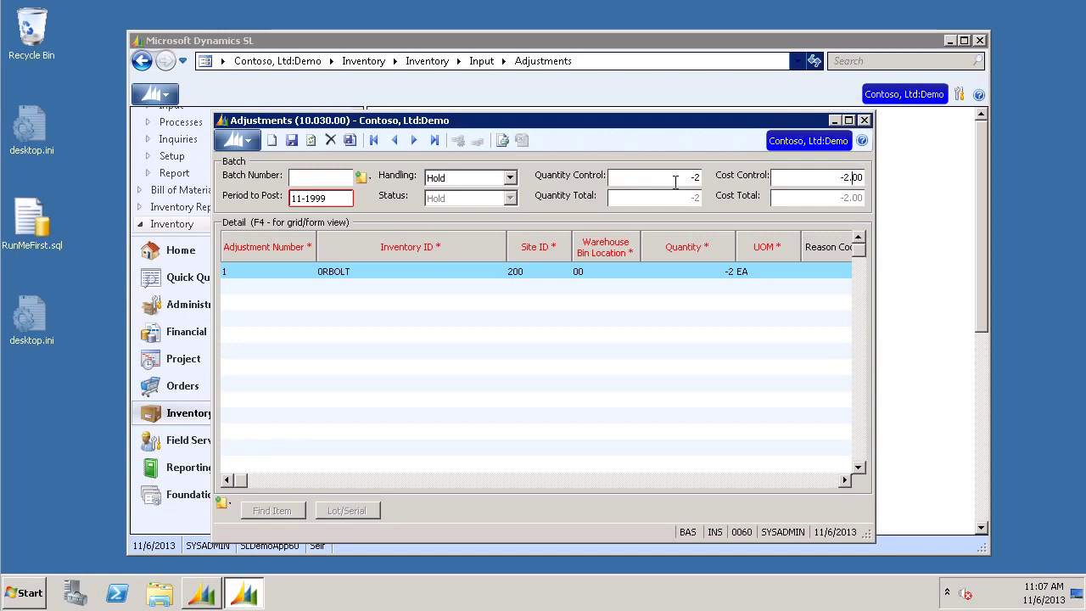
Save the adjustment batch with Release Now handling and close the Adjustments screen.
{"action": "left_click", "coordinate": [510, 178]}
{"action": "left_click", "coordinate": [497, 215]}
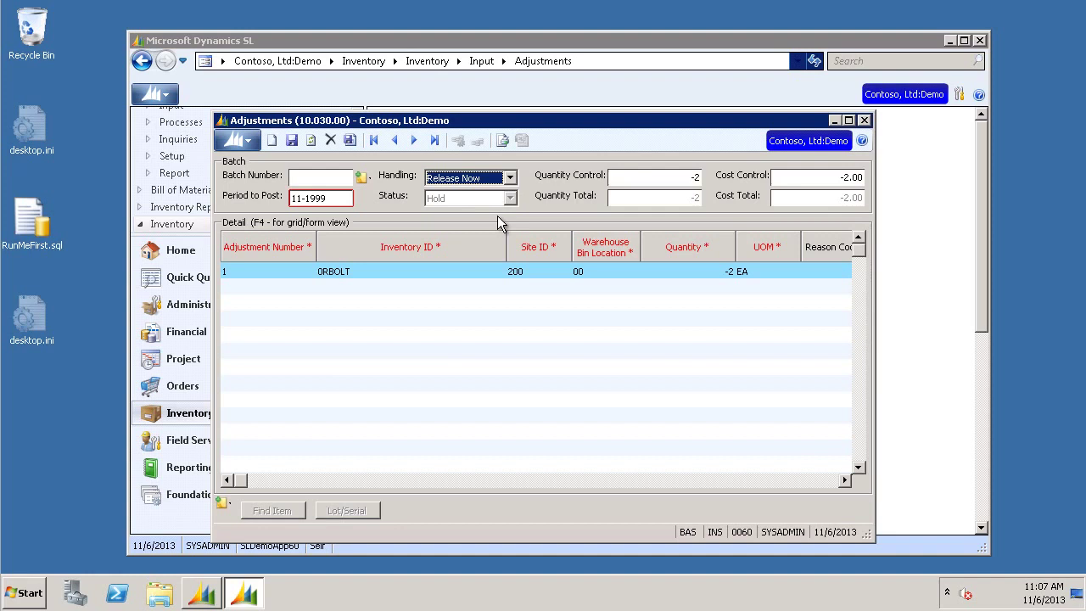
{"action": "left_click", "coordinate": [291, 141]}
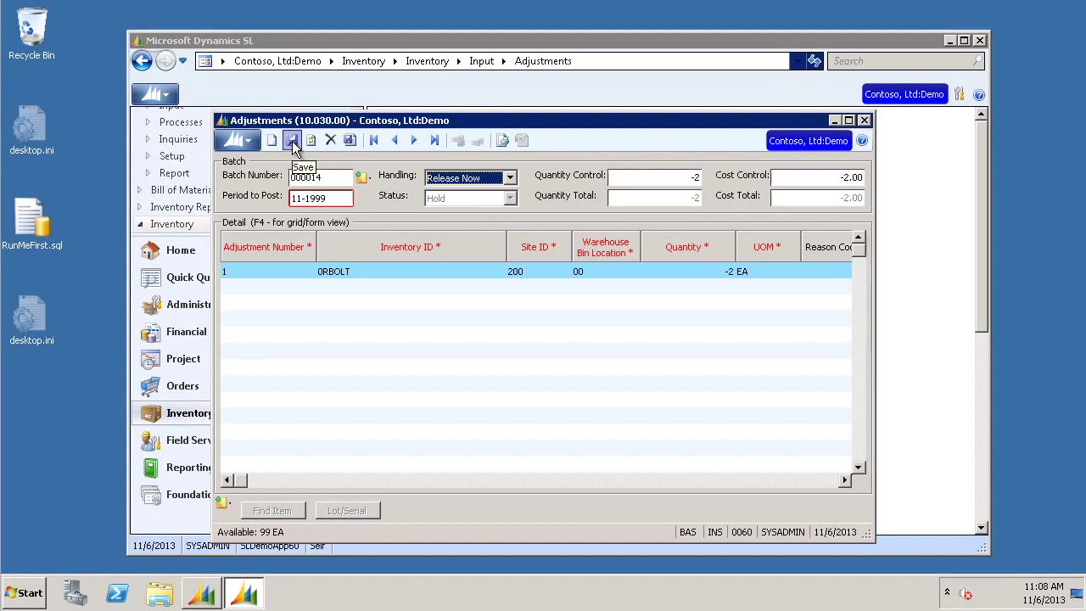
{"action": "left_click", "coordinate": [351, 140]}
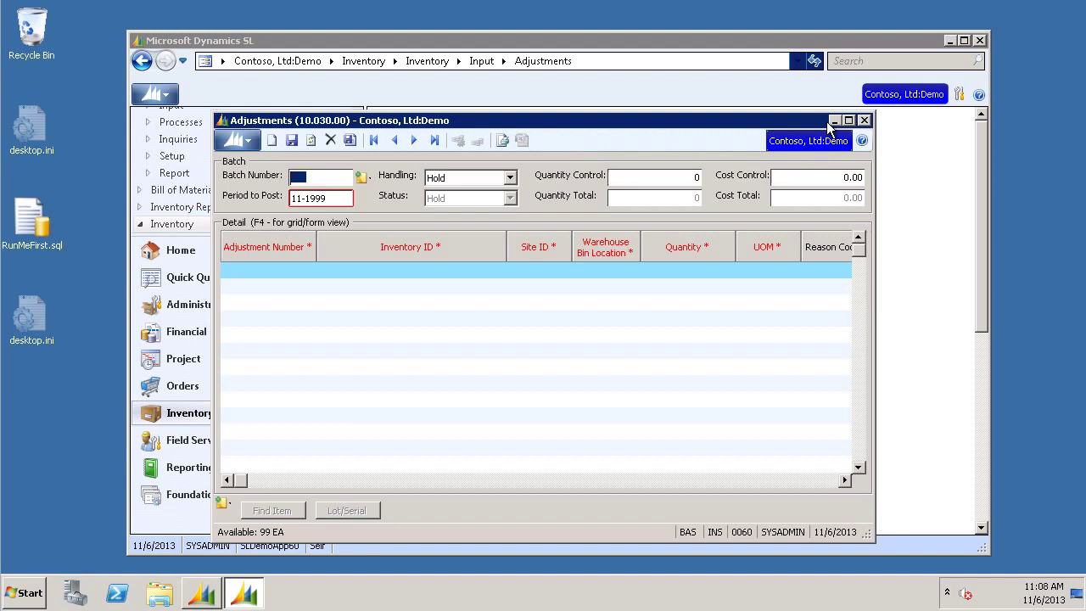
{"action": "left_click", "coordinate": [864, 120]}
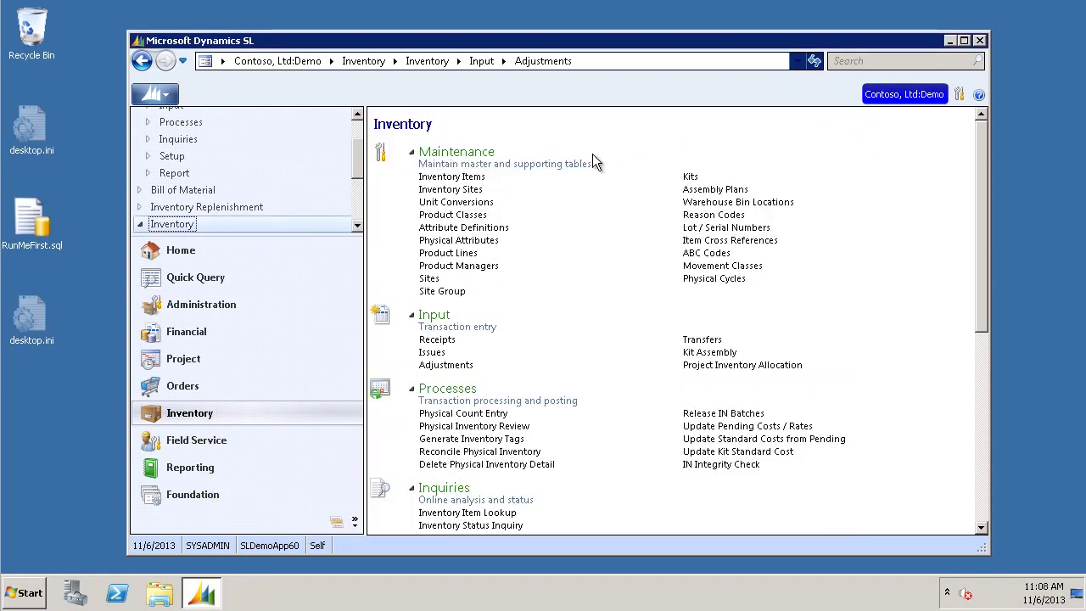
Reopen item 0RBOLT in Inventory Items and check its quantities following the adjustment.
{"action": "left_click", "coordinate": [475, 176]}
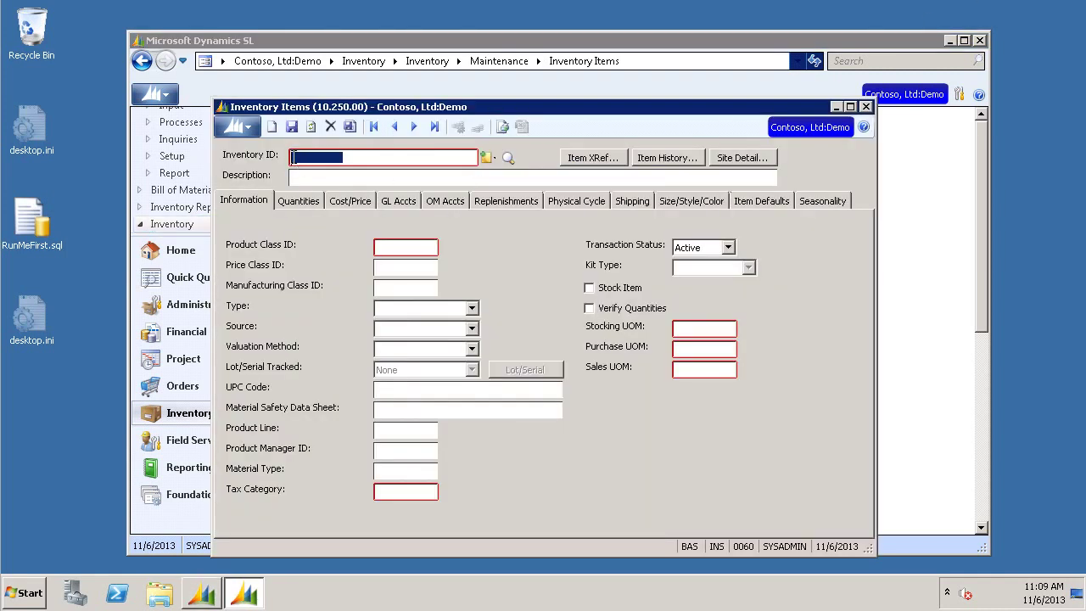
{"action": "double_click", "coordinate": [292, 156]}
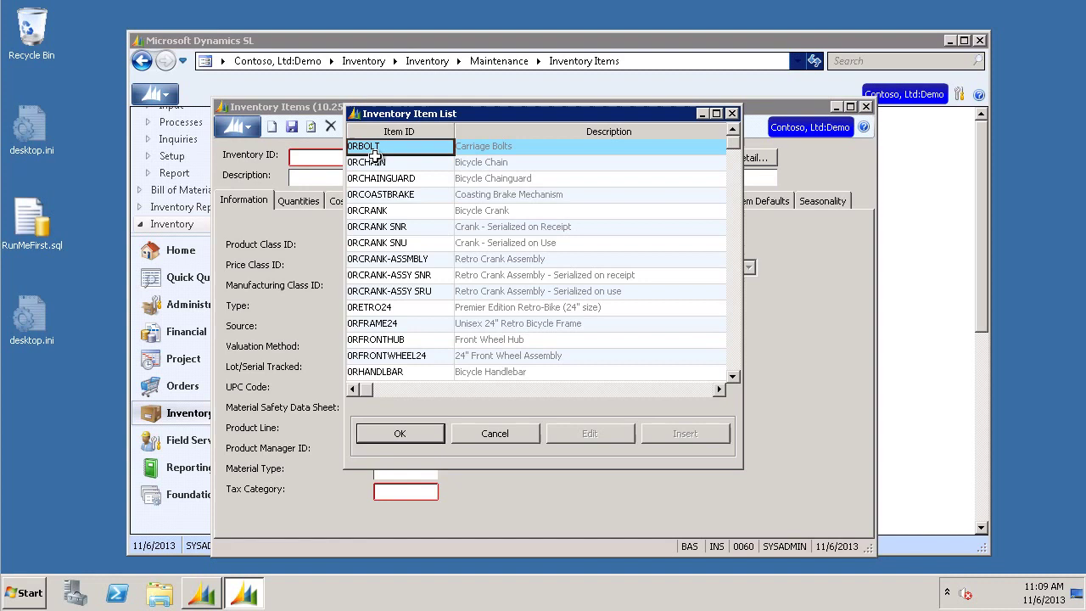
{"action": "left_click", "coordinate": [419, 433]}
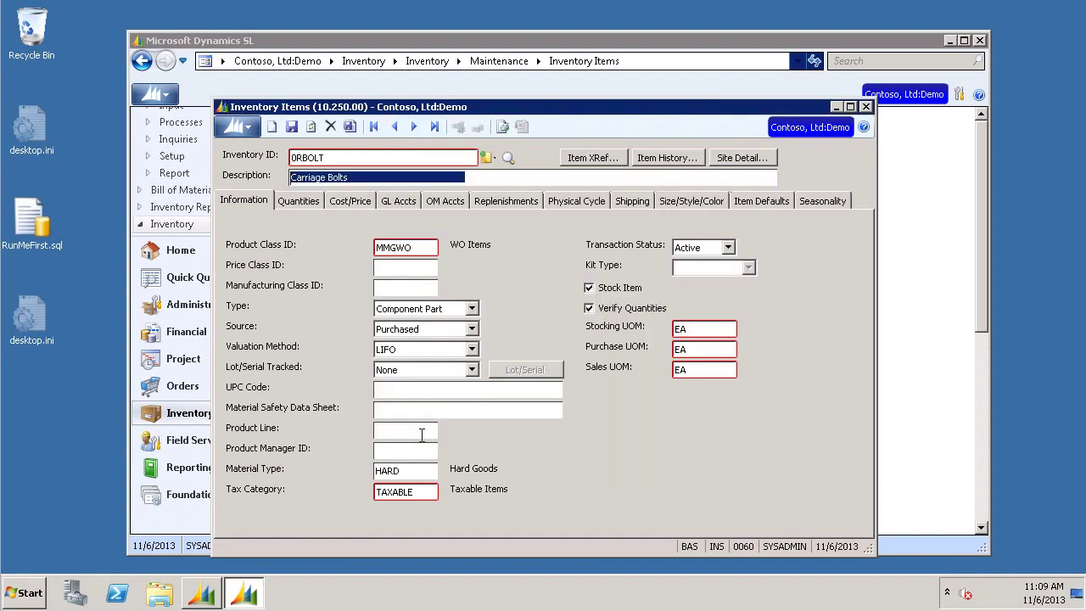
{"action": "left_click", "coordinate": [307, 200]}
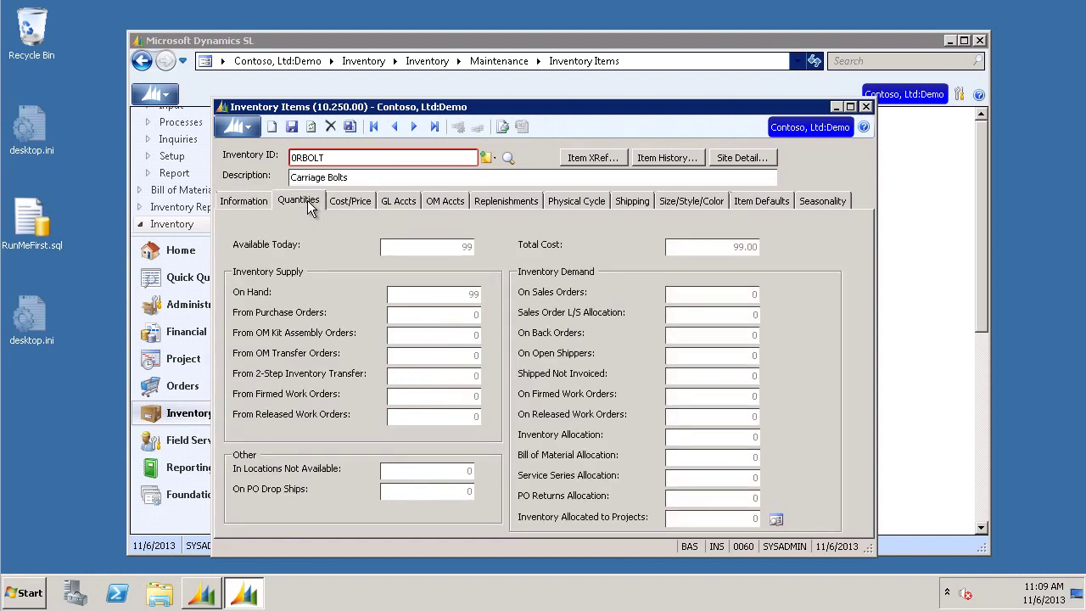